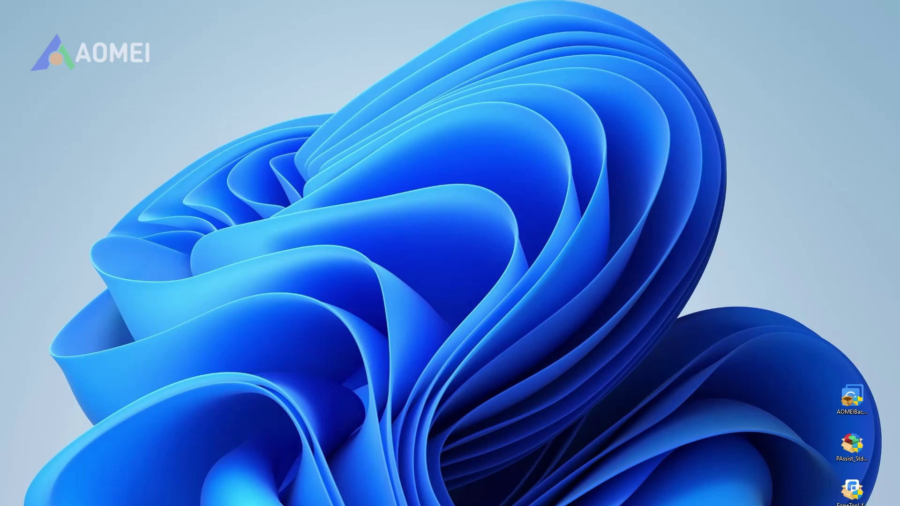
Open the Windows Run box with Win+R
key("super+r")
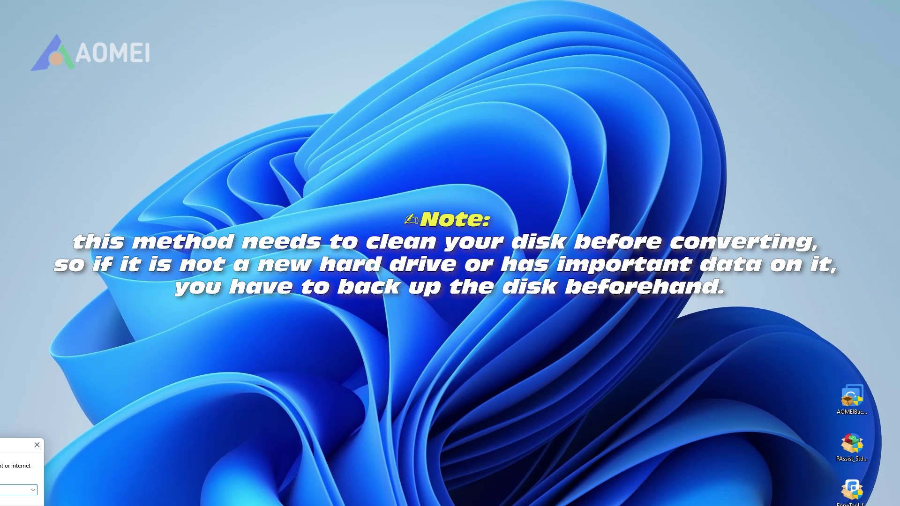
Dismiss Run and launch diskpart from Windows Search with administrator approval
left_click(37, 445)
key("super+s")
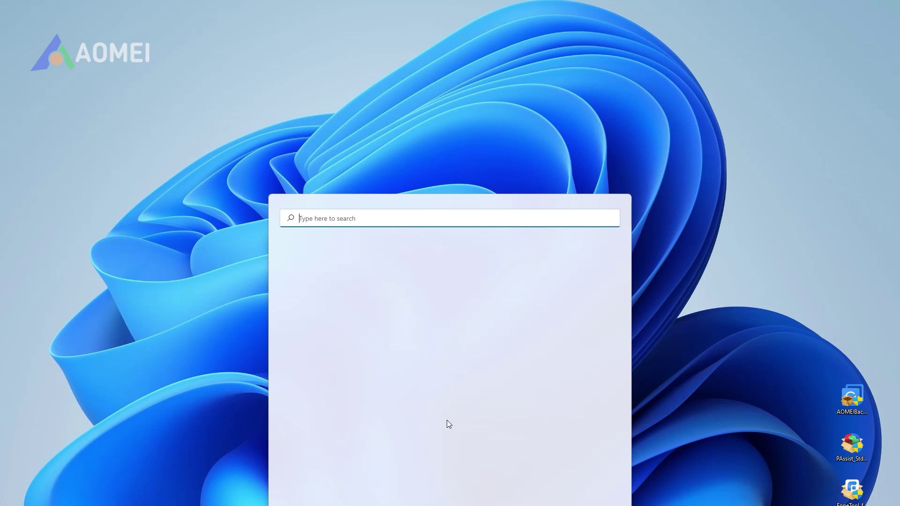
type("diskpart")
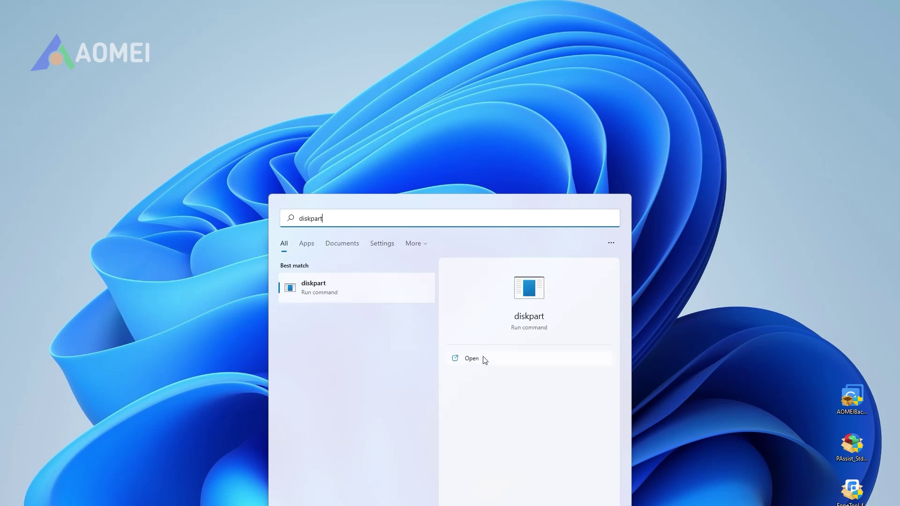
left_click(483, 359)
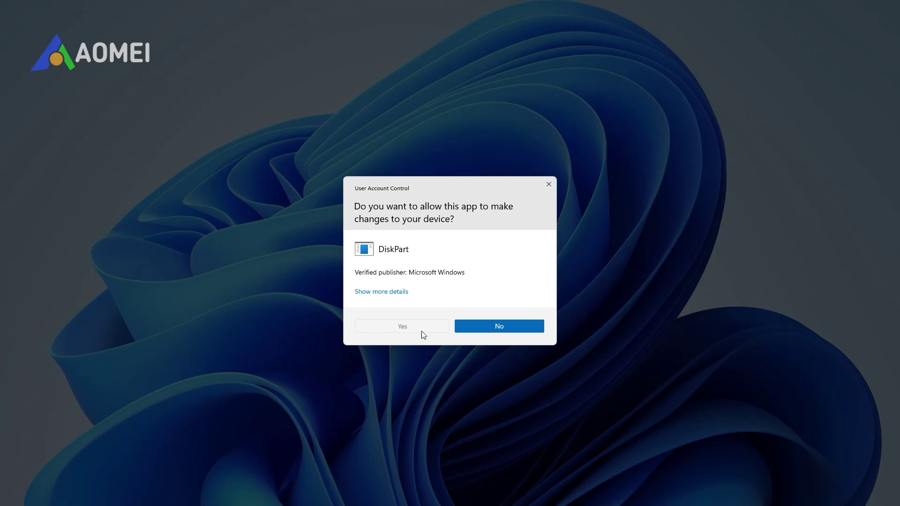
left_click(421, 331)
In the recentred DiskPart console, list the disks and select Disk 1
left_click(350, 14)
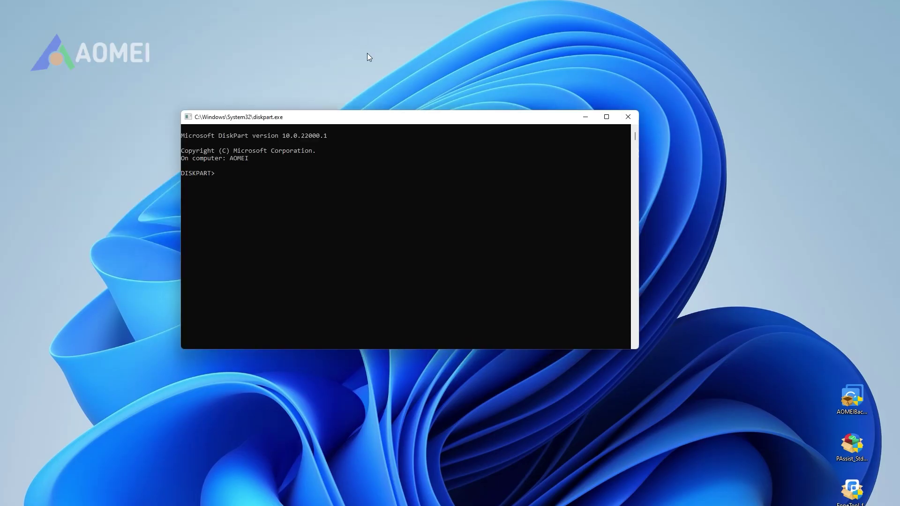
left_click_drag(374, 118, 460, 136)
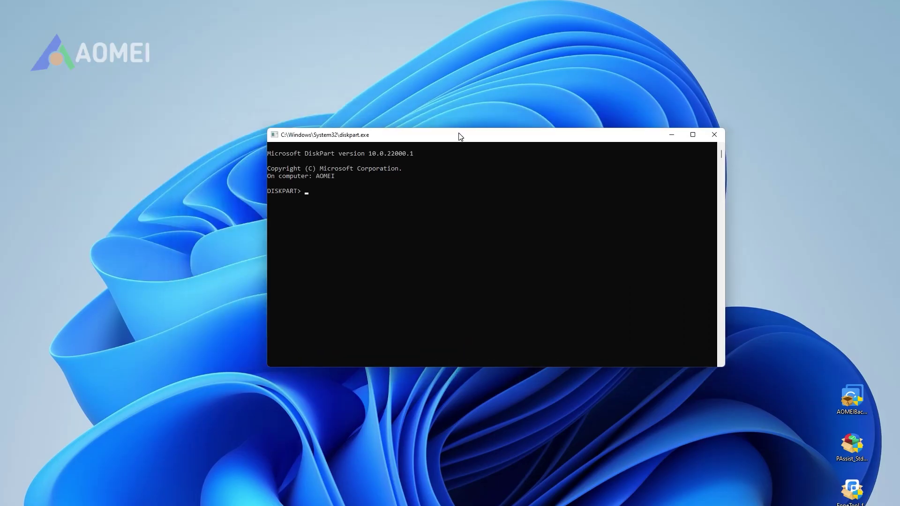
left_click(309, 192)
type("list disk")
key("Return")
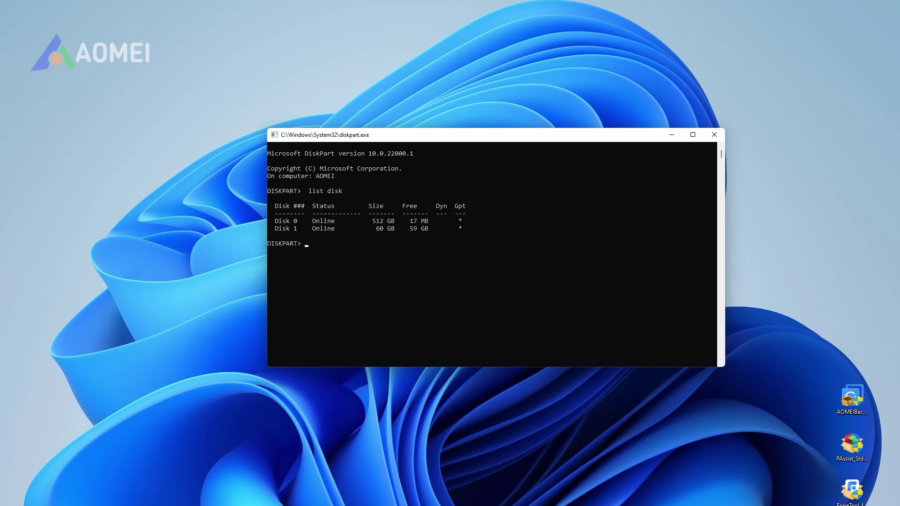
type("select disk 1")
key("Return")
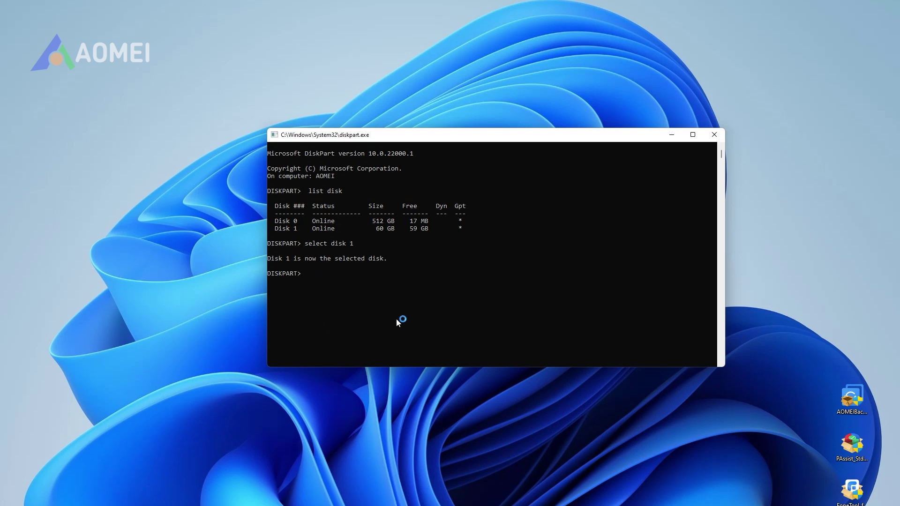
Wipe Disk 1 with clean, then convert it to GPT
type("clean")
key("Return")
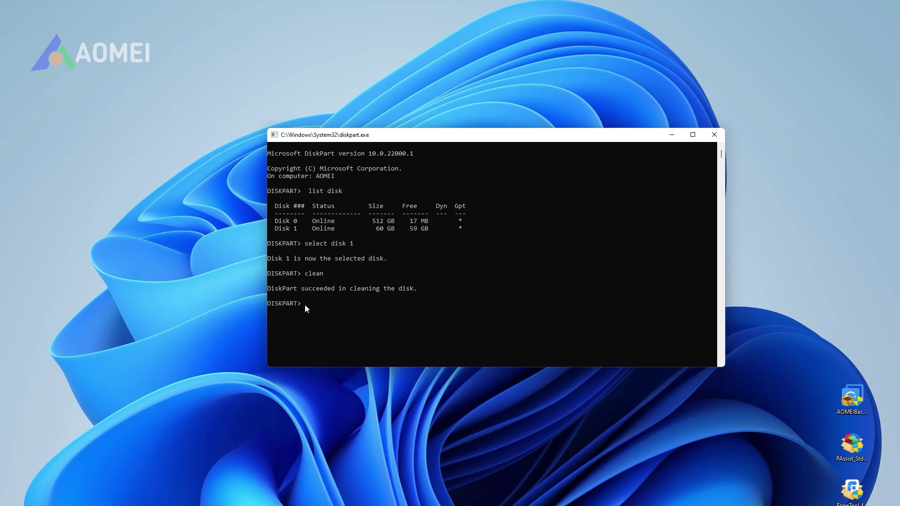
type("convert gpt")
key("Return")
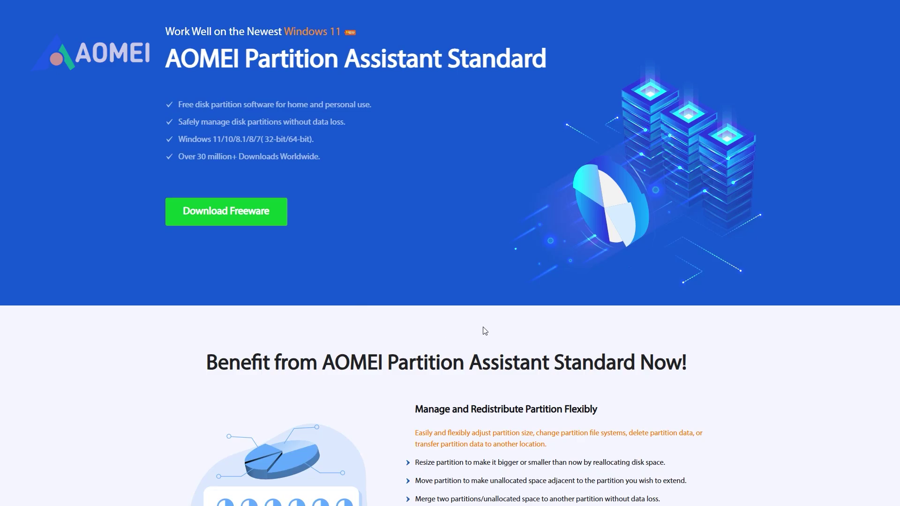
Scroll past the features and utilities lists to 'Why Choose AOMEI Products'
scroll(485, 331, "down", 1)
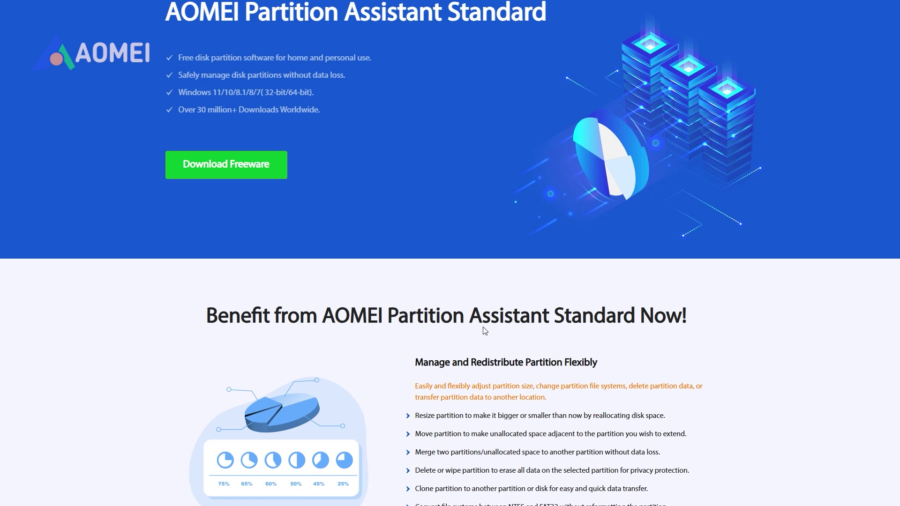
scroll(485, 331, "down", 1)
scroll(485, 331, "down", 1)
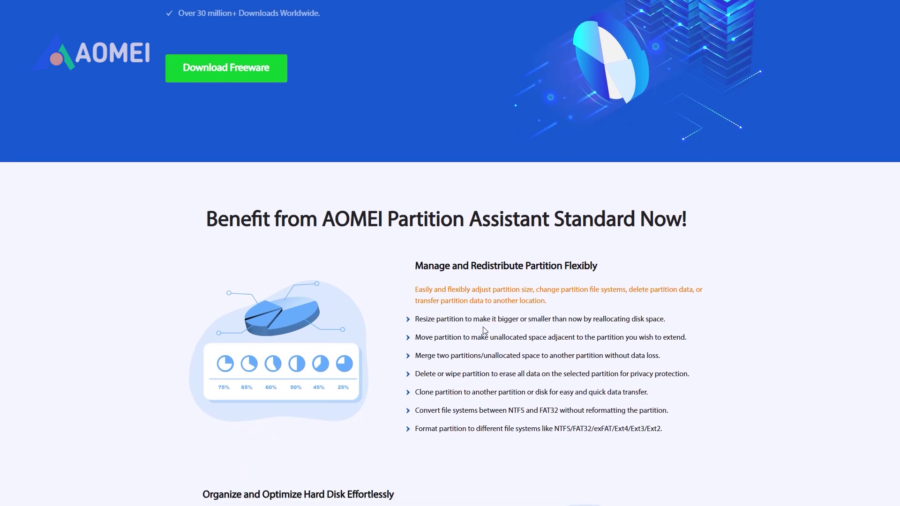
scroll(485, 331, "down", 2)
scroll(486, 330, "down", 1)
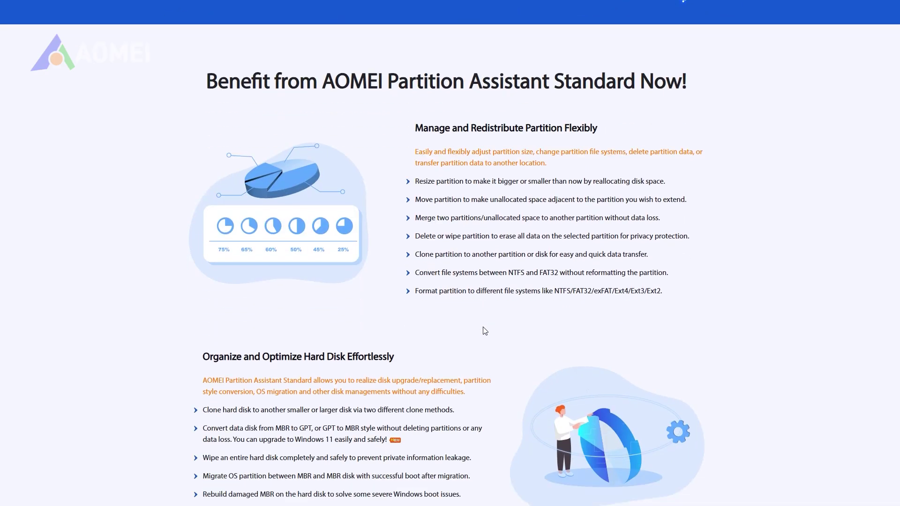
scroll(485, 331, "down", 2)
scroll(485, 331, "down", 2)
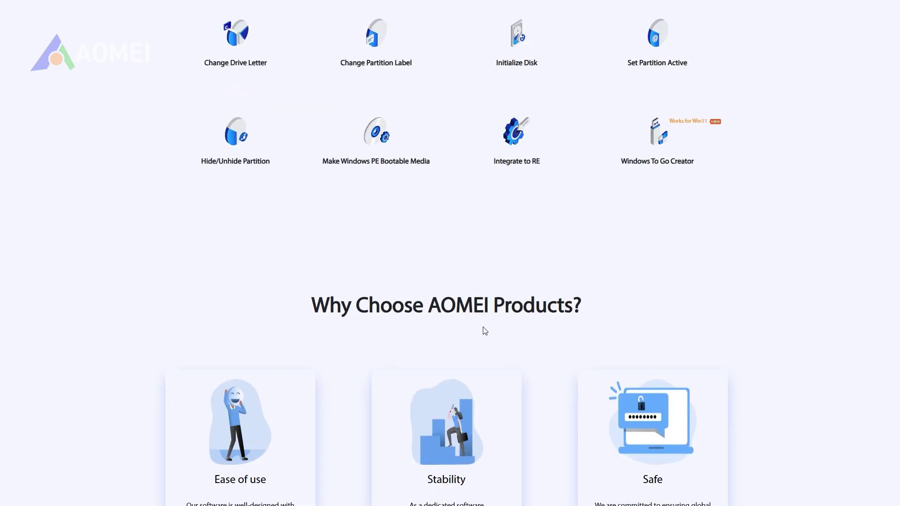
scroll(485, 331, "down", 2)
scroll(482, 331, "down", 2)
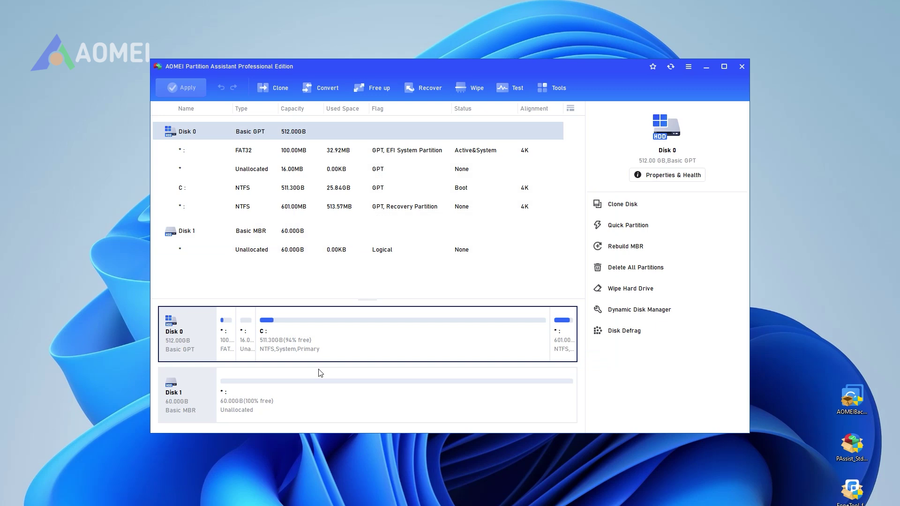
Queue a Convert to GPT operation on the 60 GB Disk 1
left_click(214, 390)
right_click(214, 389)
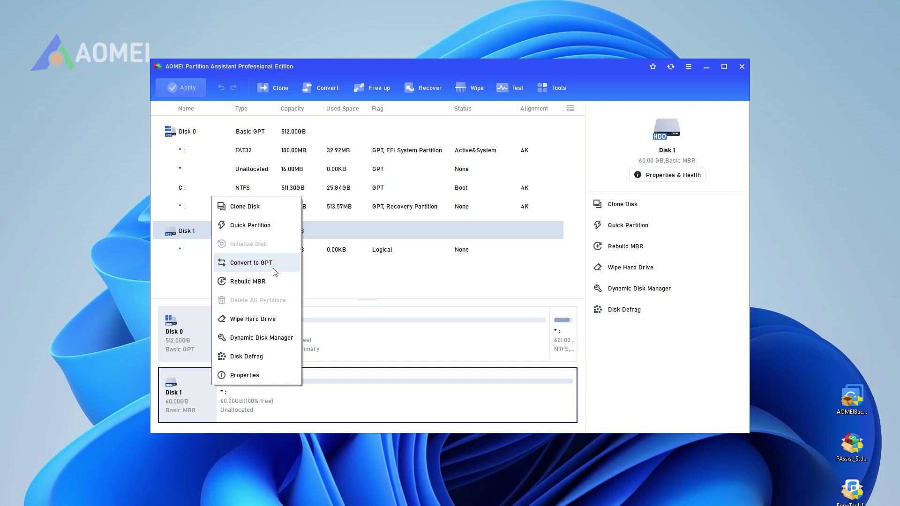
left_click(274, 266)
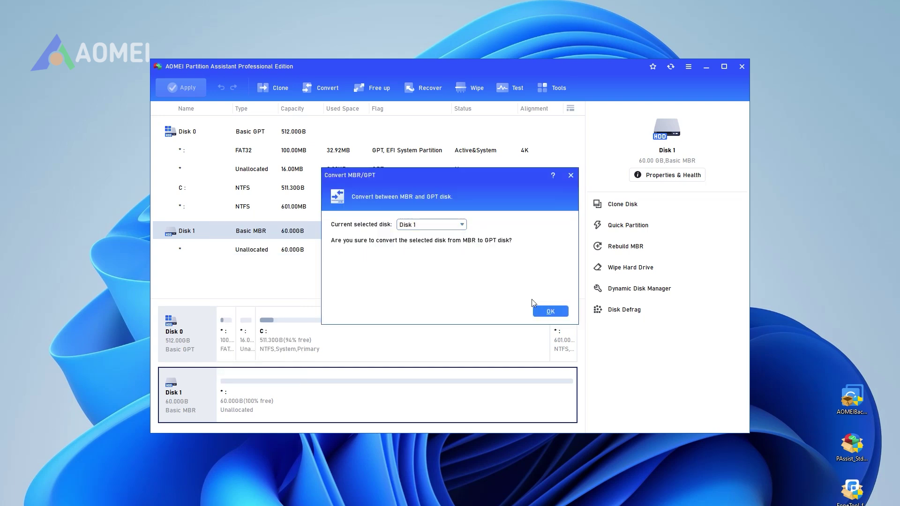
left_click(541, 312)
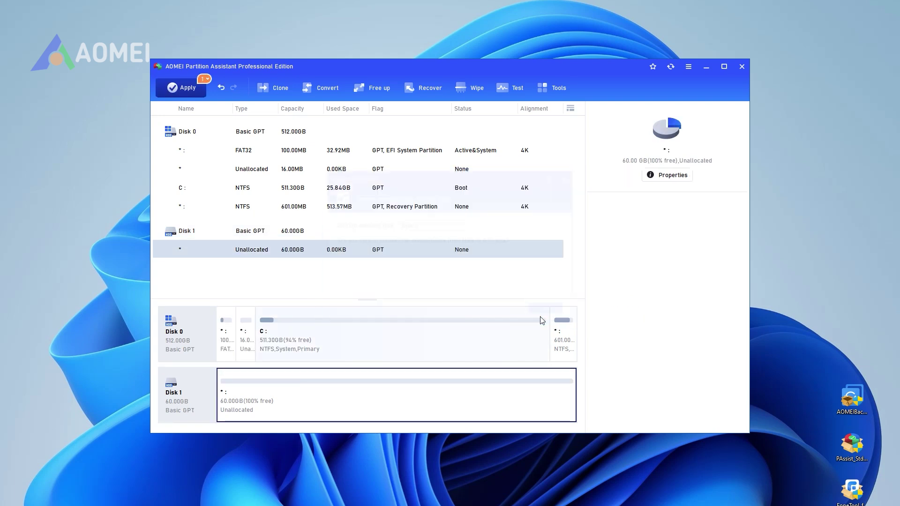
Apply the pending MBR-to-GPT conversion and acknowledge its successful completion
left_click(186, 94)
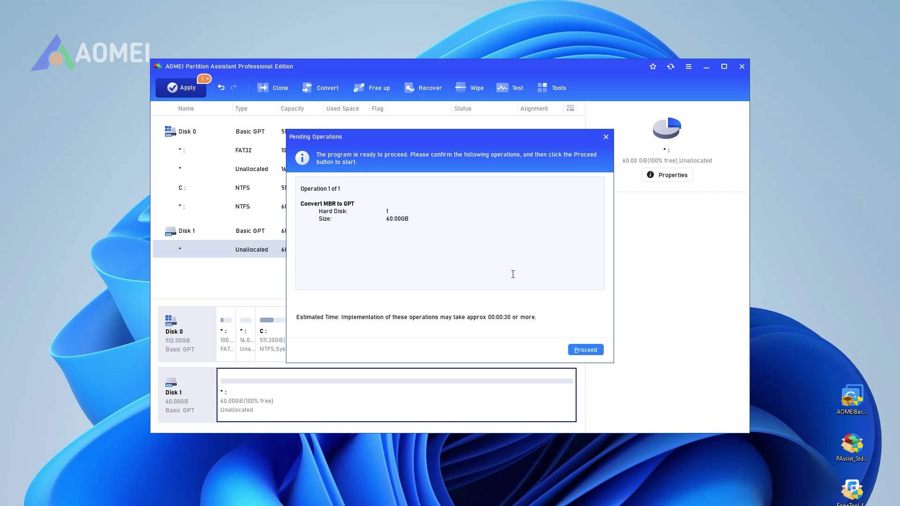
left_click(582, 351)
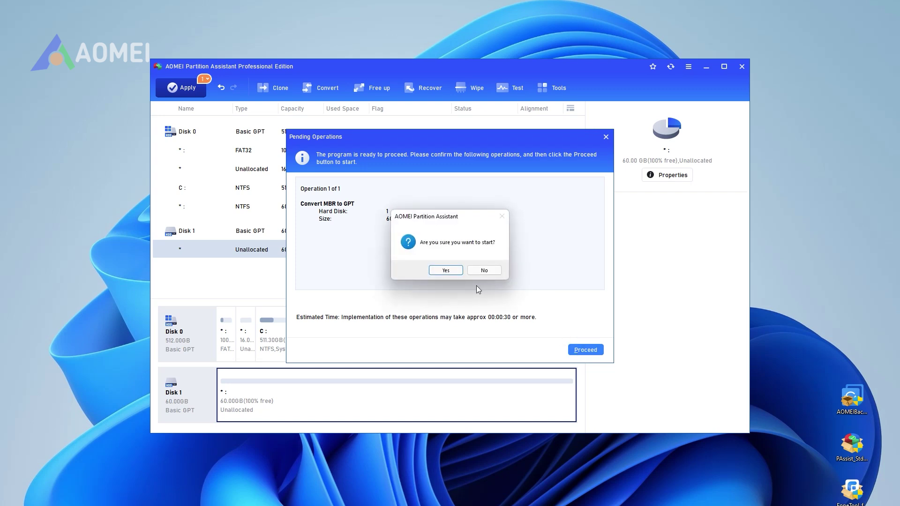
left_click(452, 271)
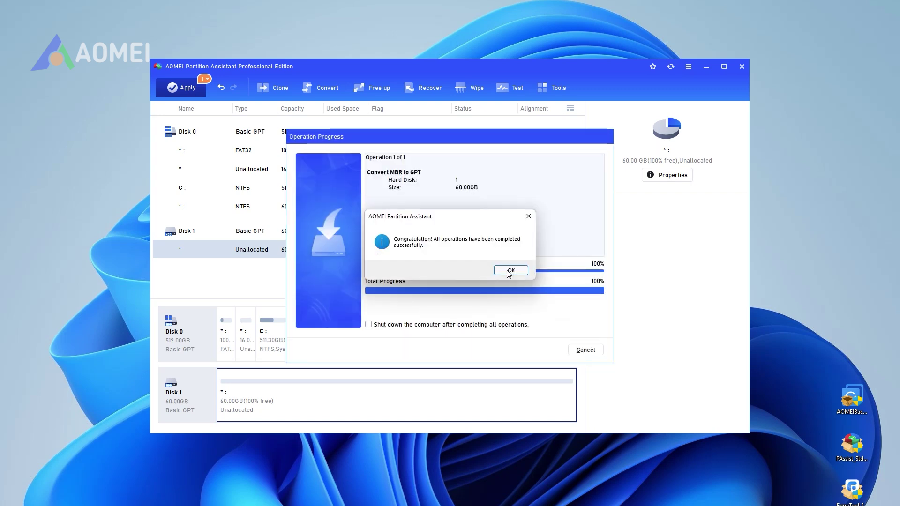
left_click(500, 271)
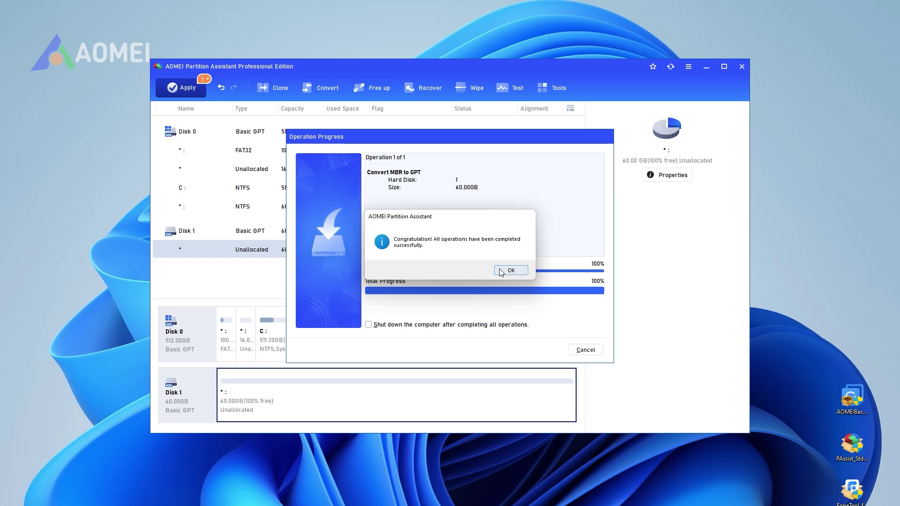